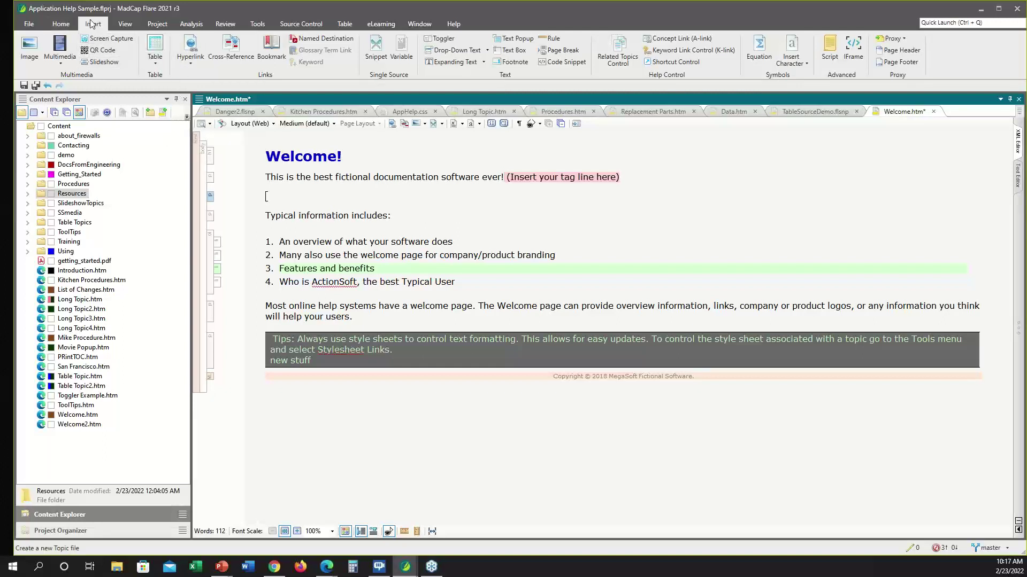
Insert a 332 × 231 PNG region capture named LC Demo12 of the desktop shortcuts, with the Lingo shortcut moved out of the region
click(108, 42)
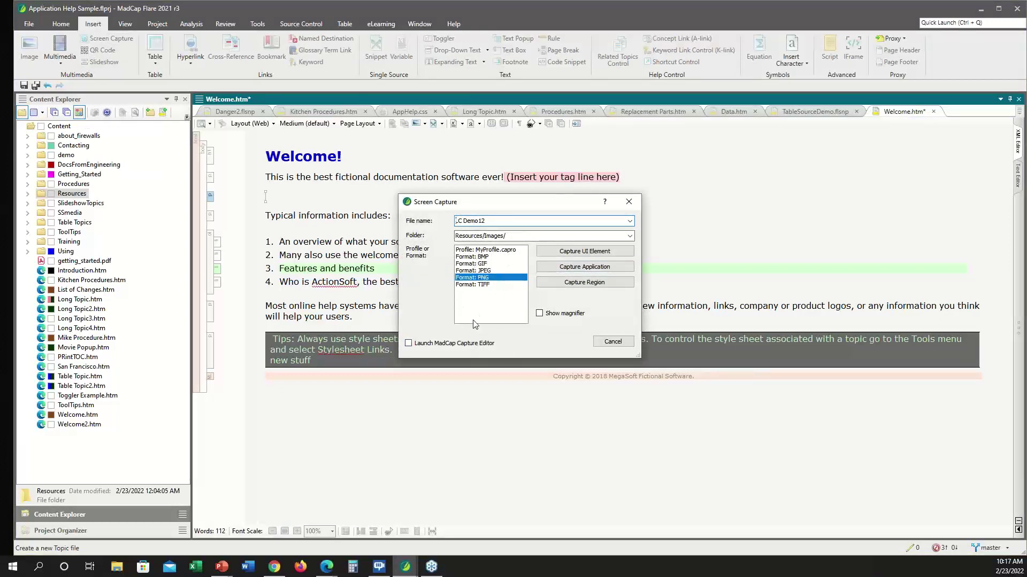
click(597, 287)
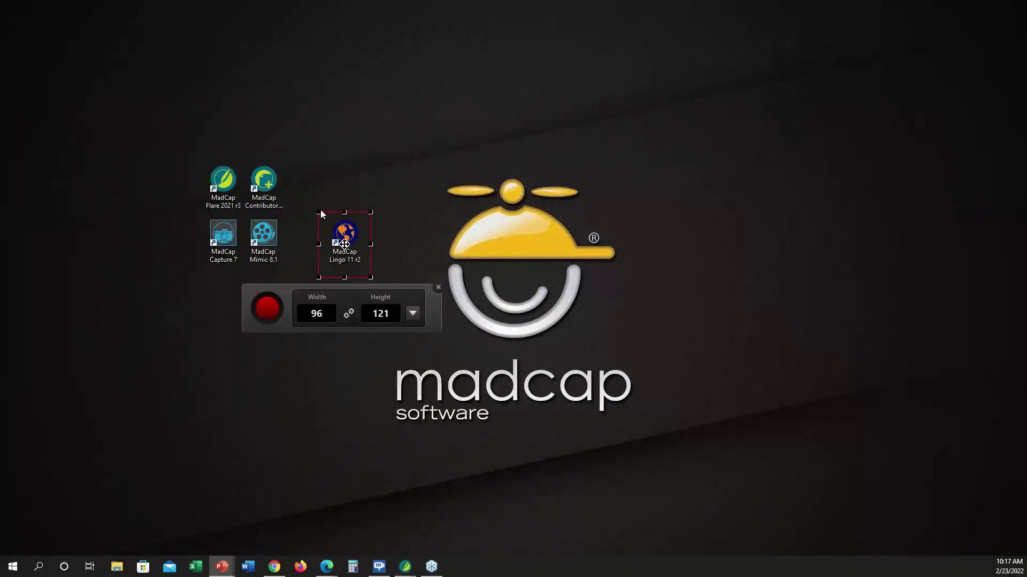
drag(319, 213, 193, 154)
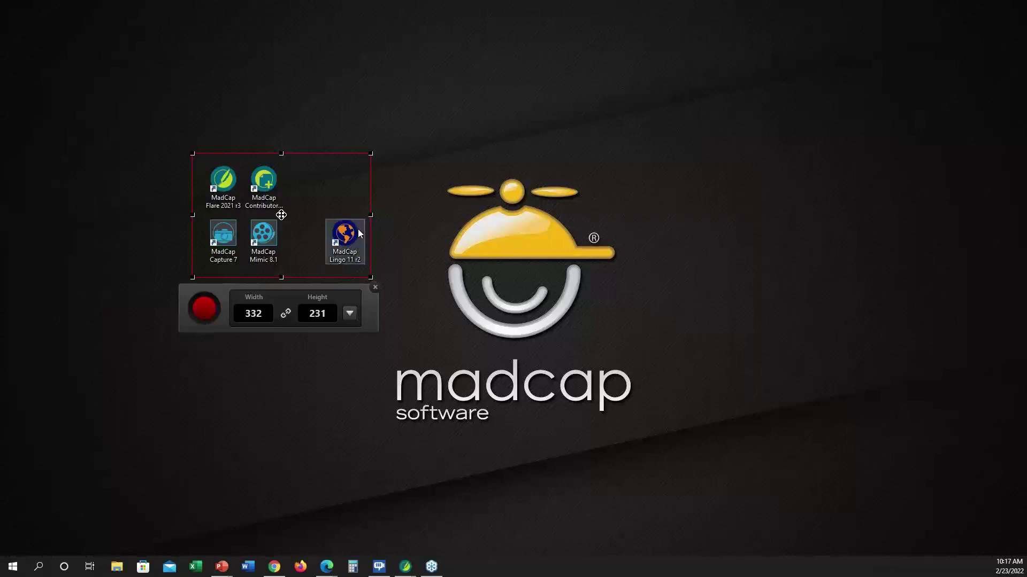
drag(351, 236, 751, 210)
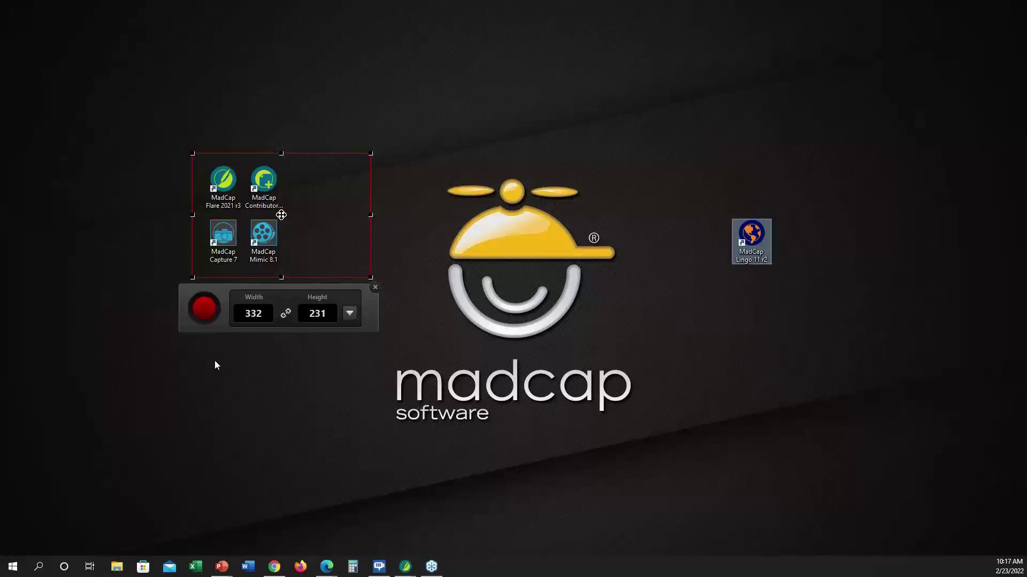
click(205, 314)
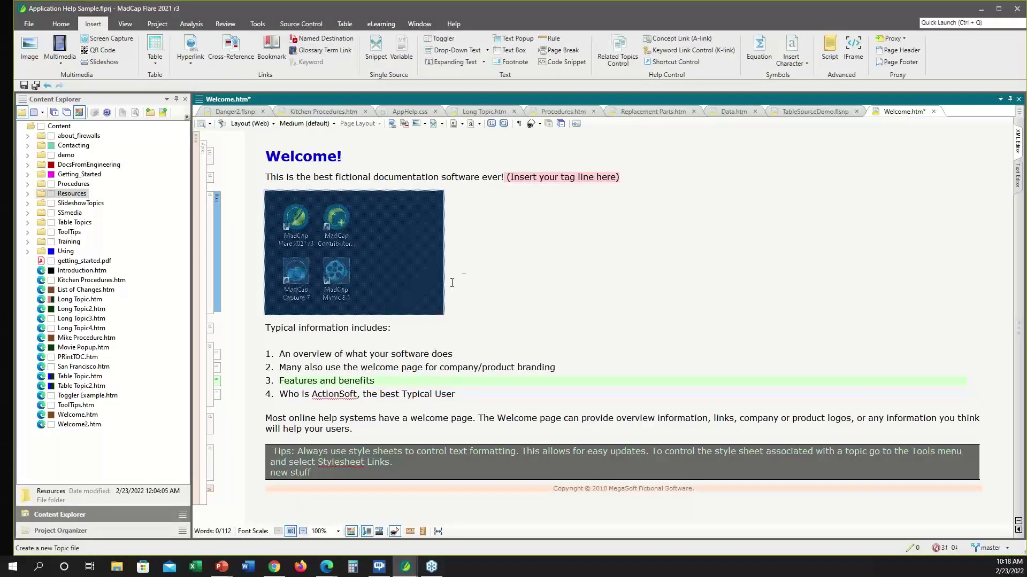
Insert a second PNG region capture, LC Demo13, beside the first image, framing only the Lingo shortcut moved back at 96 × 127
click(439, 311)
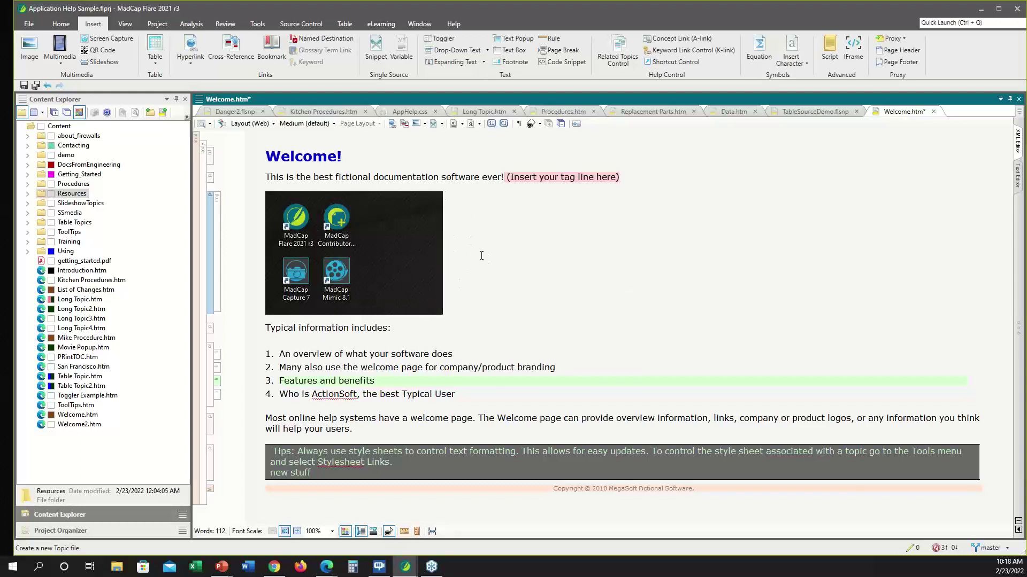
click(117, 42)
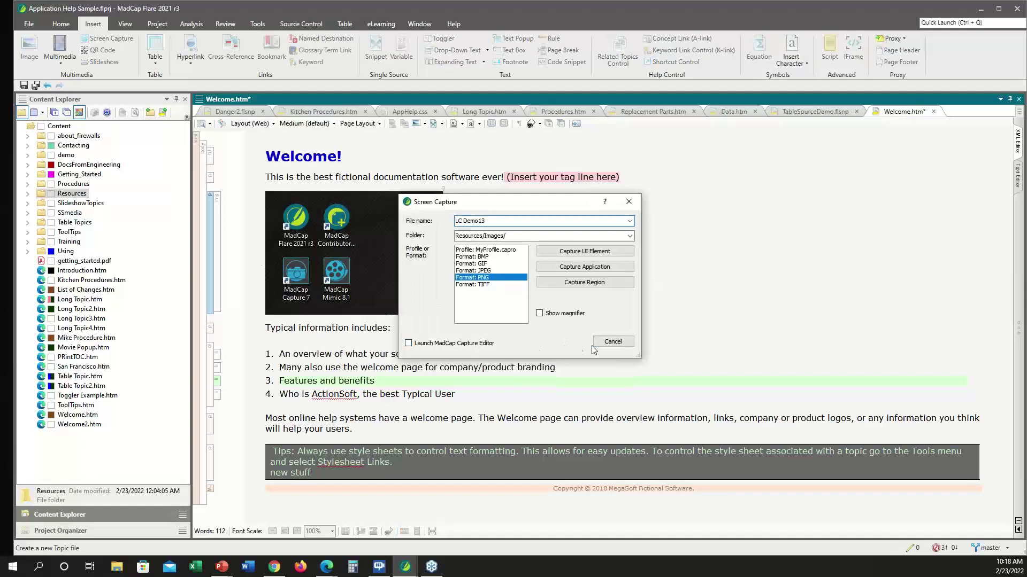
click(596, 286)
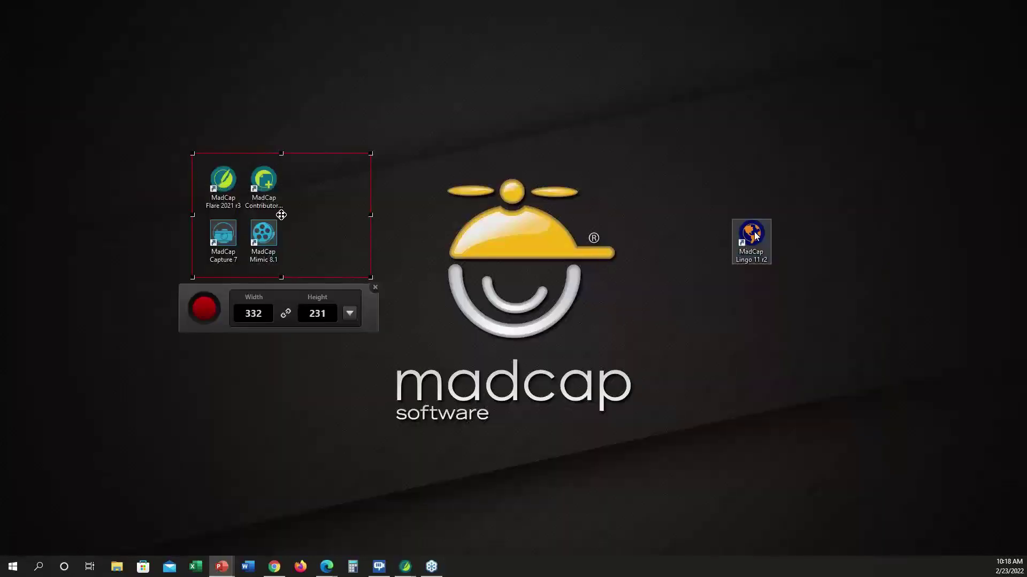
drag(754, 232, 345, 235)
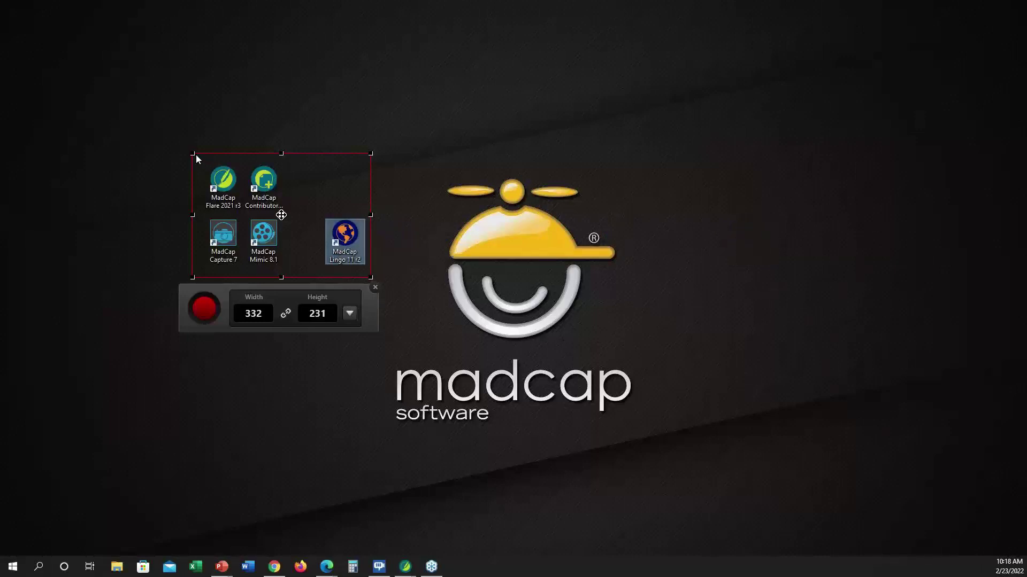
drag(194, 154, 319, 209)
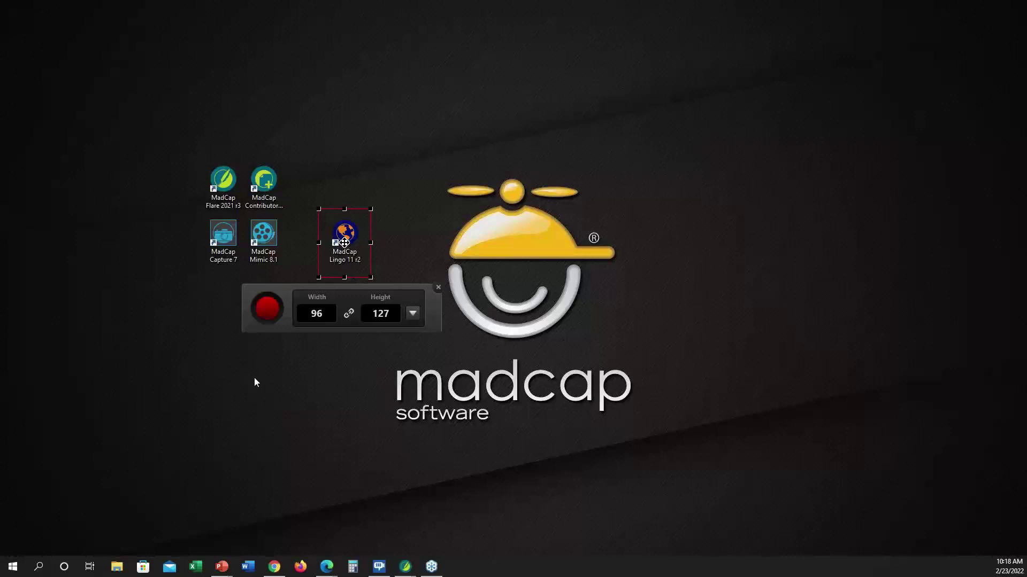
click(268, 310)
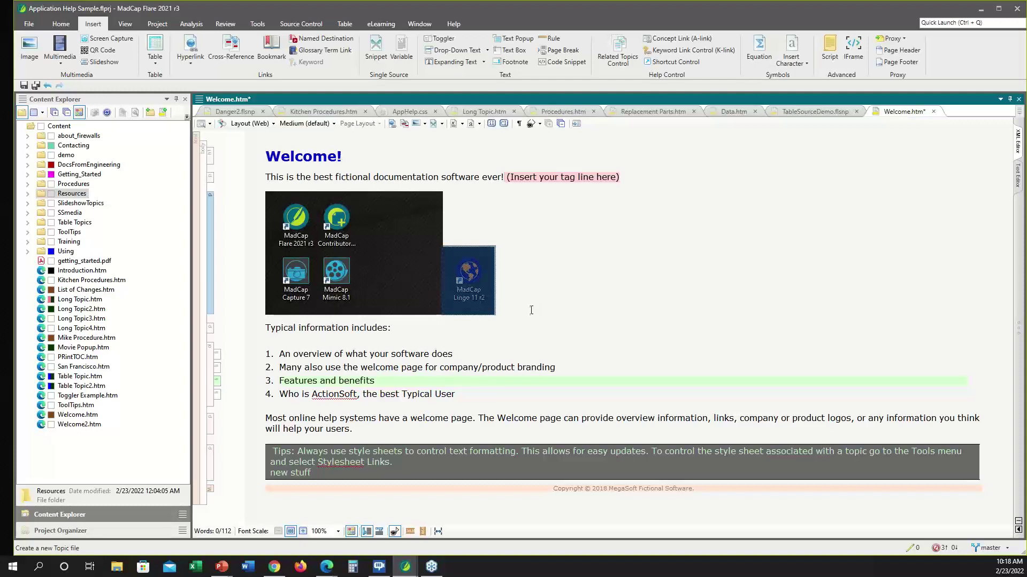
Open the Lingo screenshot from the topic in MadCap Capture and copy its image
right_click(473, 271)
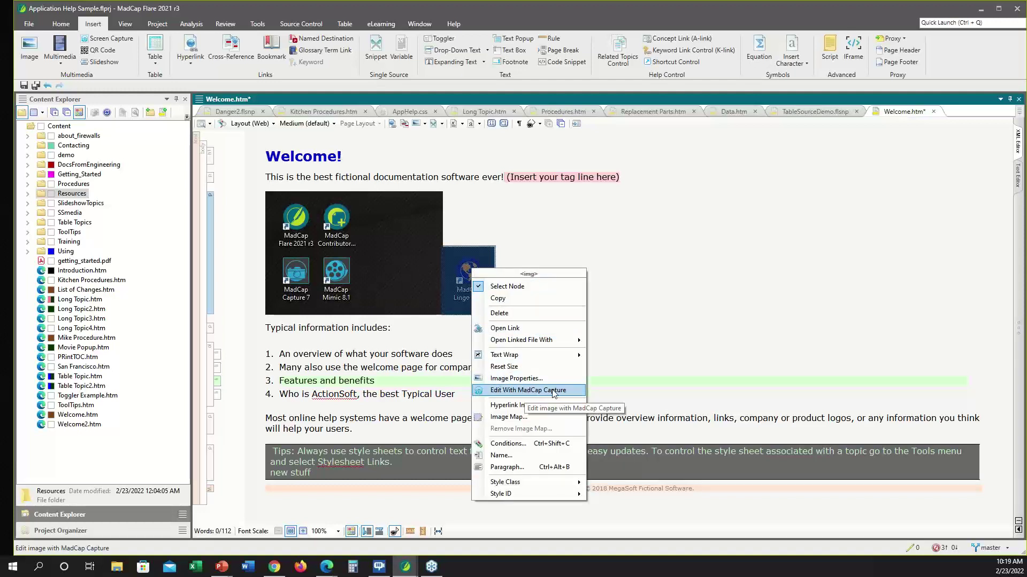
click(533, 391)
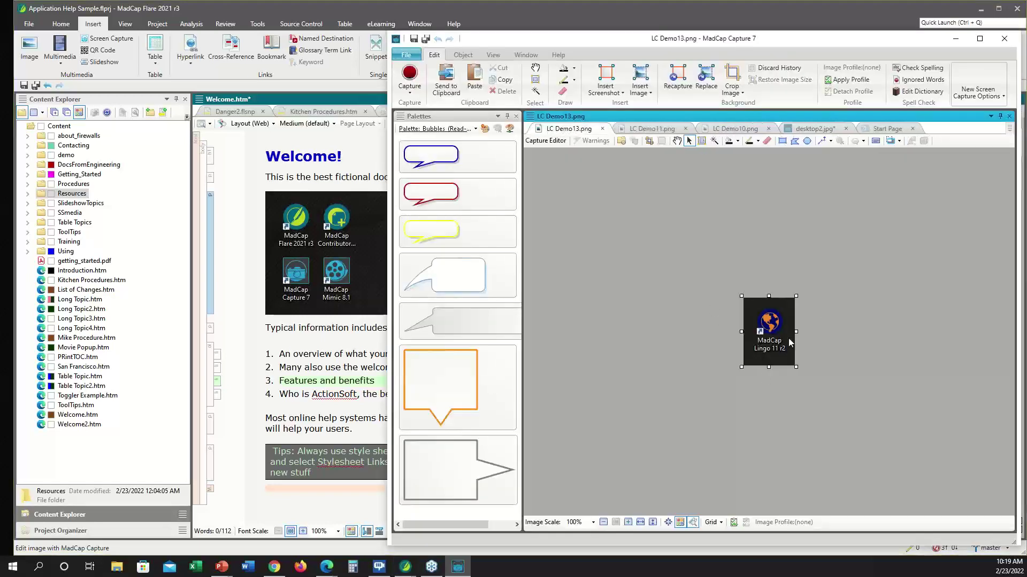
mouse_move(756, 40)
mouse_down()
mouse_move(743, 24)
mouse_move(731, 39)
mouse_move(743, 45)
mouse_up()
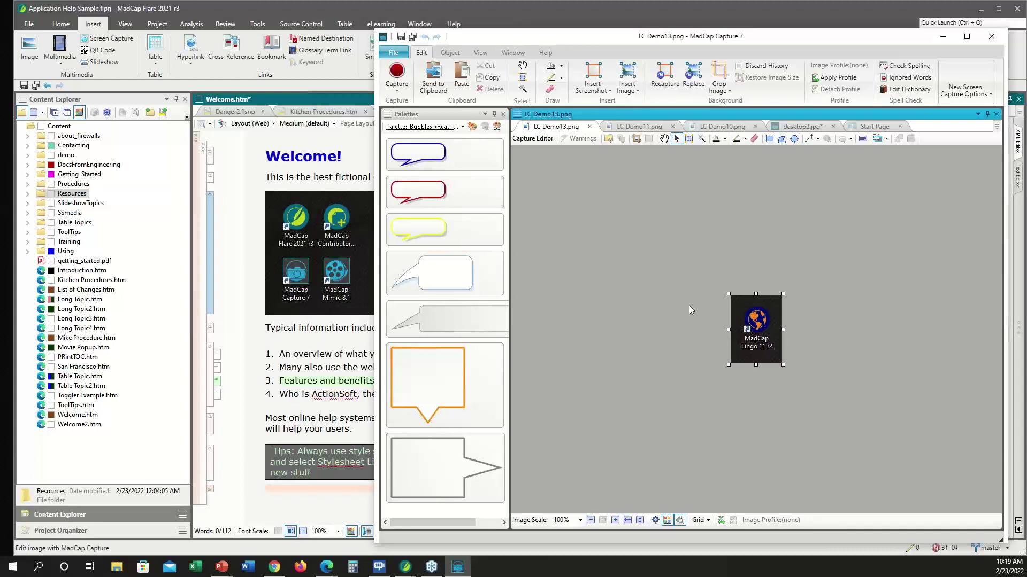
right_click(755, 318)
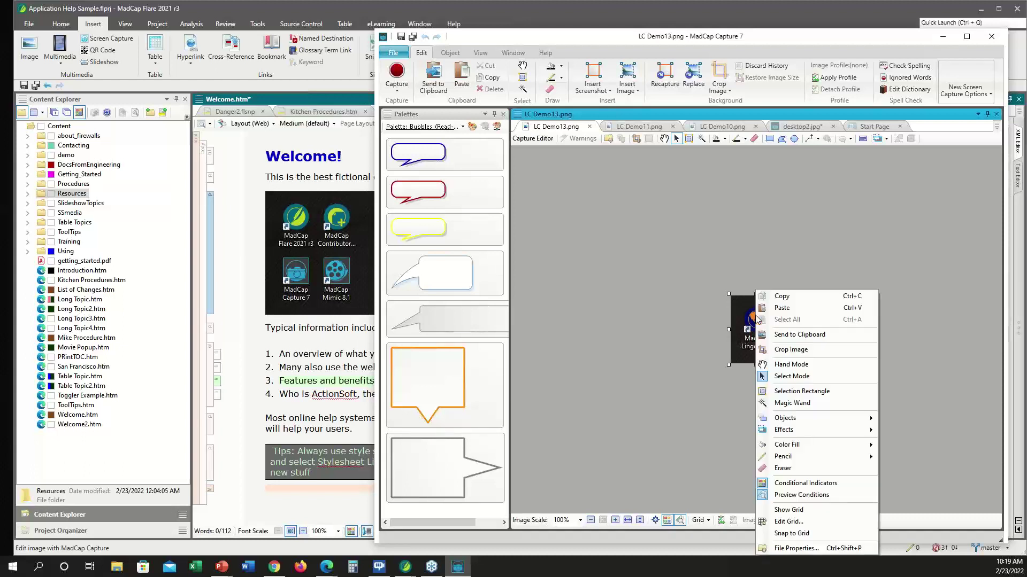
click(781, 297)
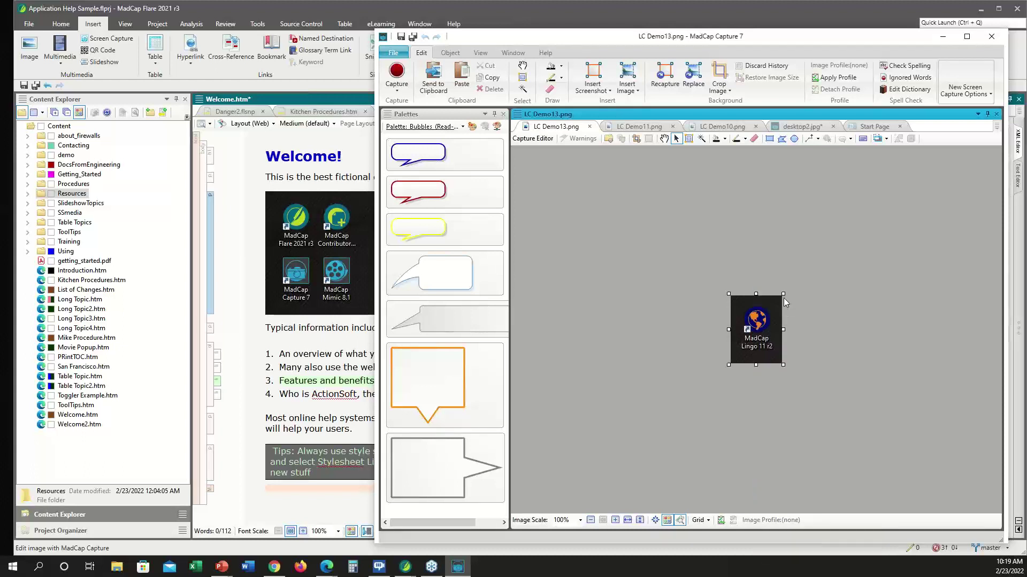
Show LC Demo10.png and pull its conditioned Lingo icon object off the background onto empty canvas
click(636, 127)
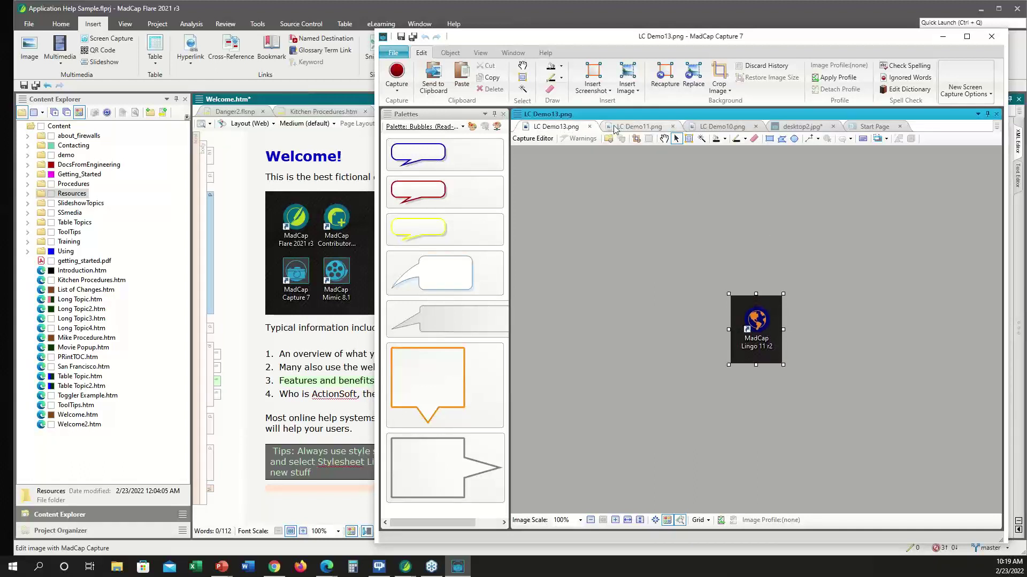
click(719, 127)
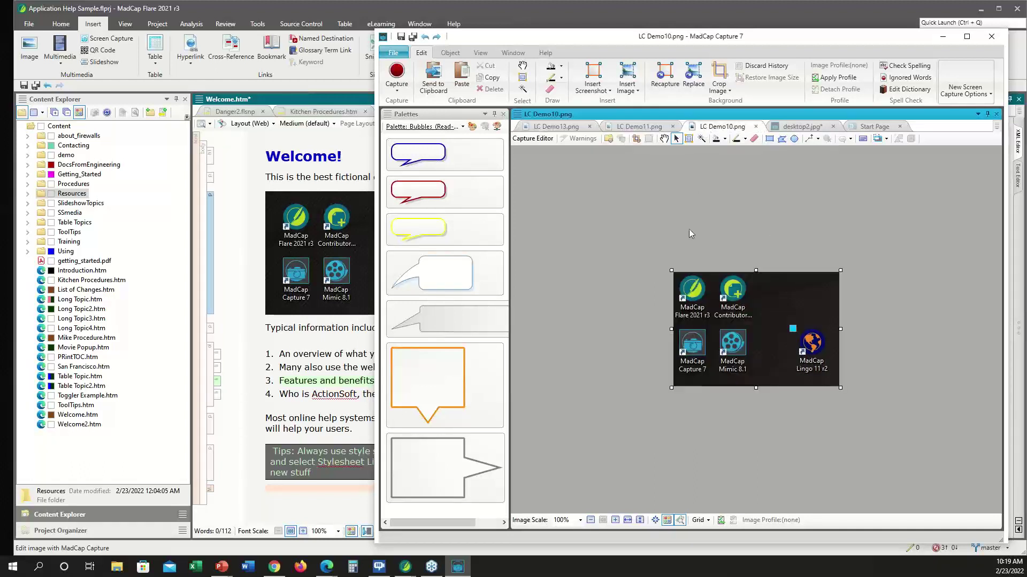
drag(817, 349, 920, 325)
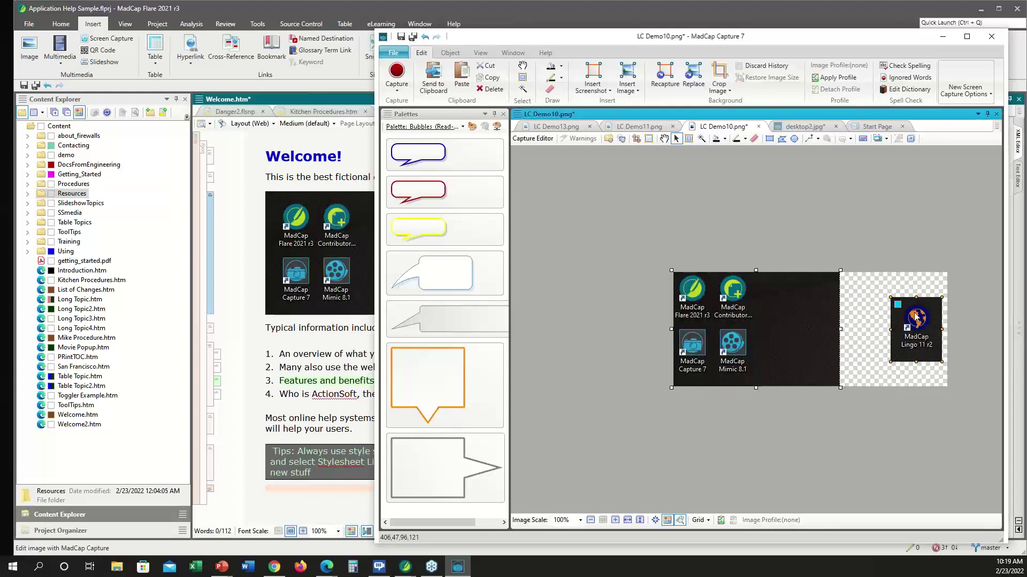
click(649, 198)
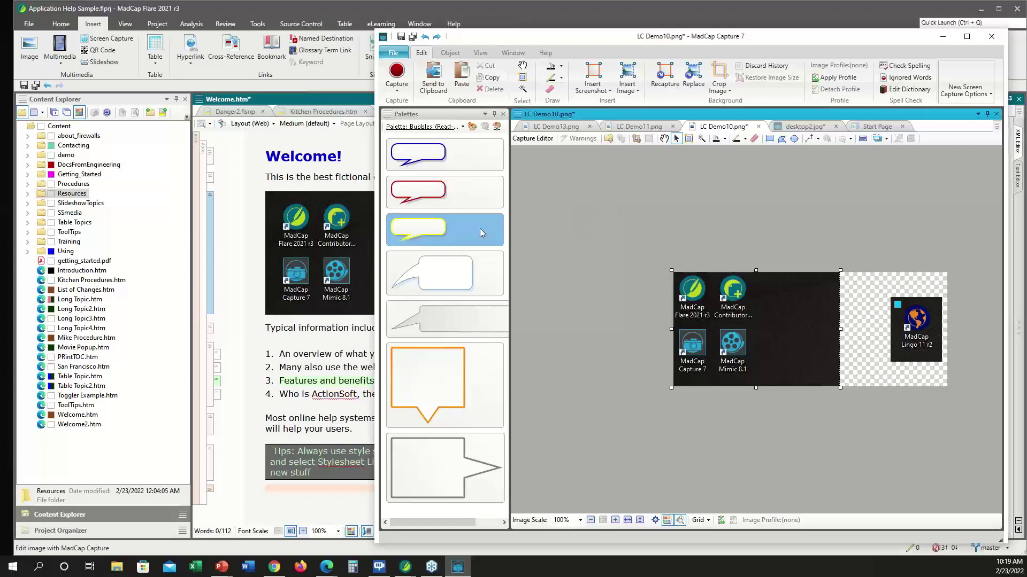
Open the topic's four-shortcut screenshot in MadCap Capture, paste the Lingo image, and place it over the background's empty lower-right area at about 229, 101
click(332, 259)
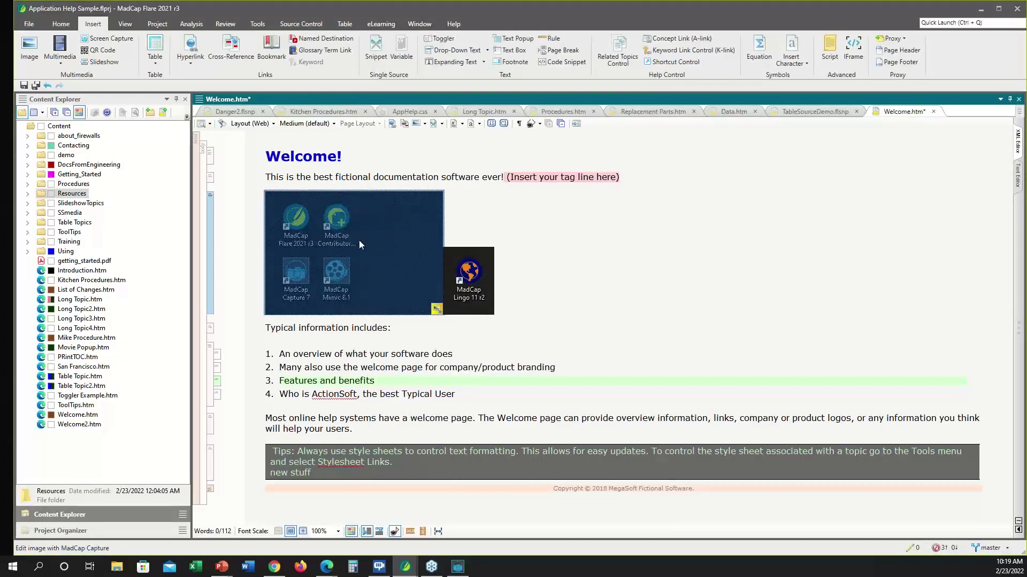
right_click(327, 235)
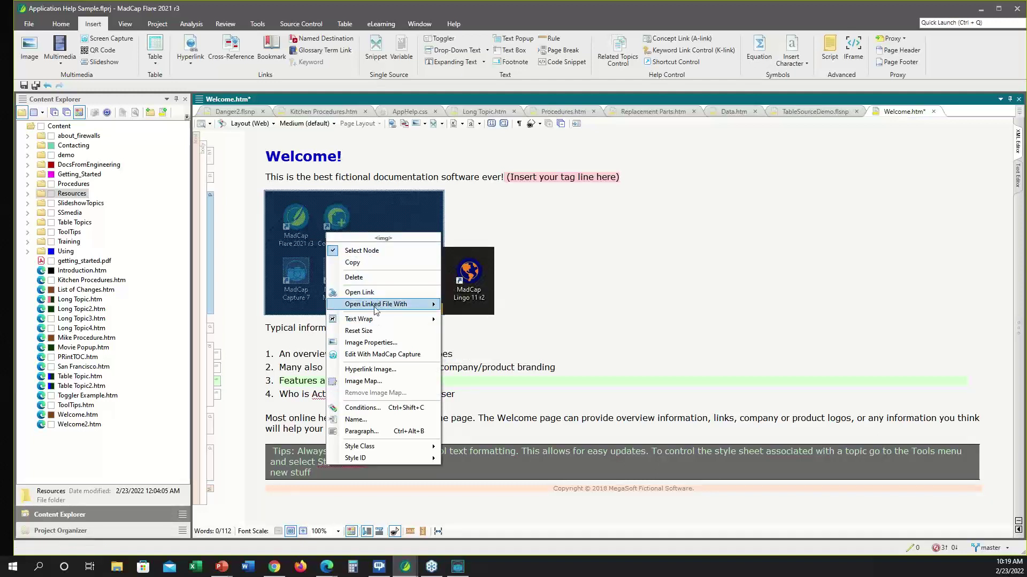
click(376, 354)
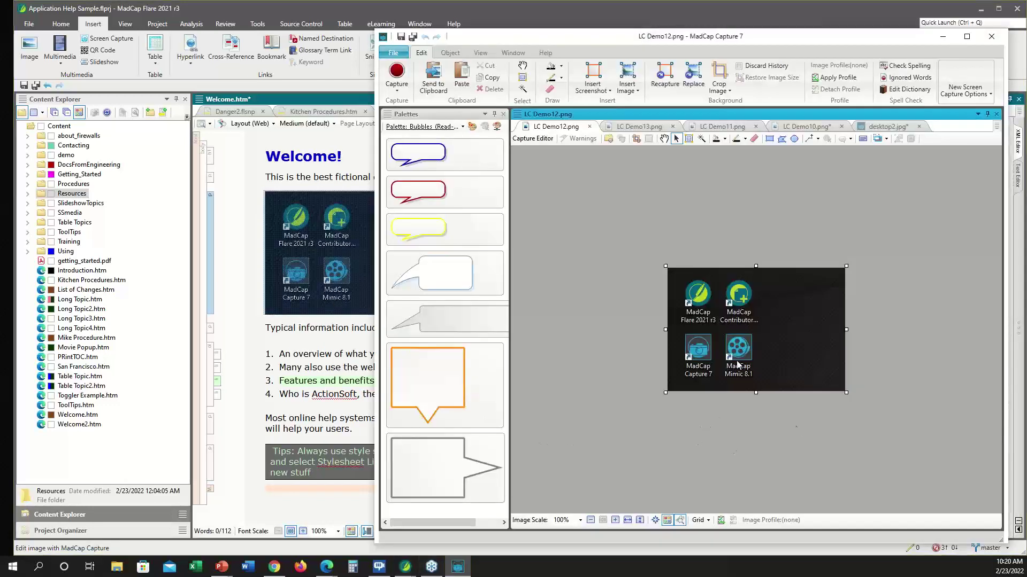
right_click(864, 336)
click(890, 308)
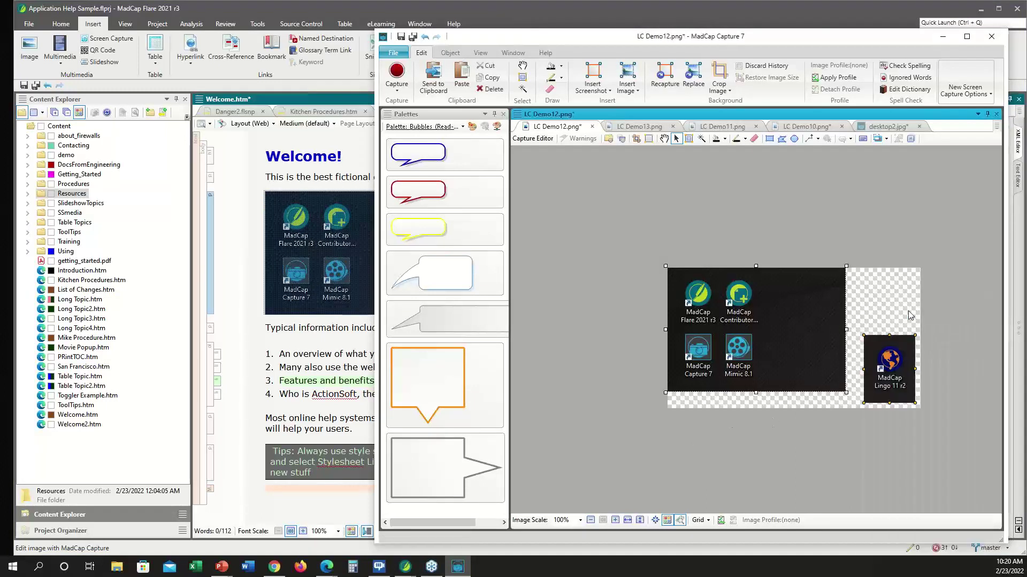
drag(894, 365, 818, 349)
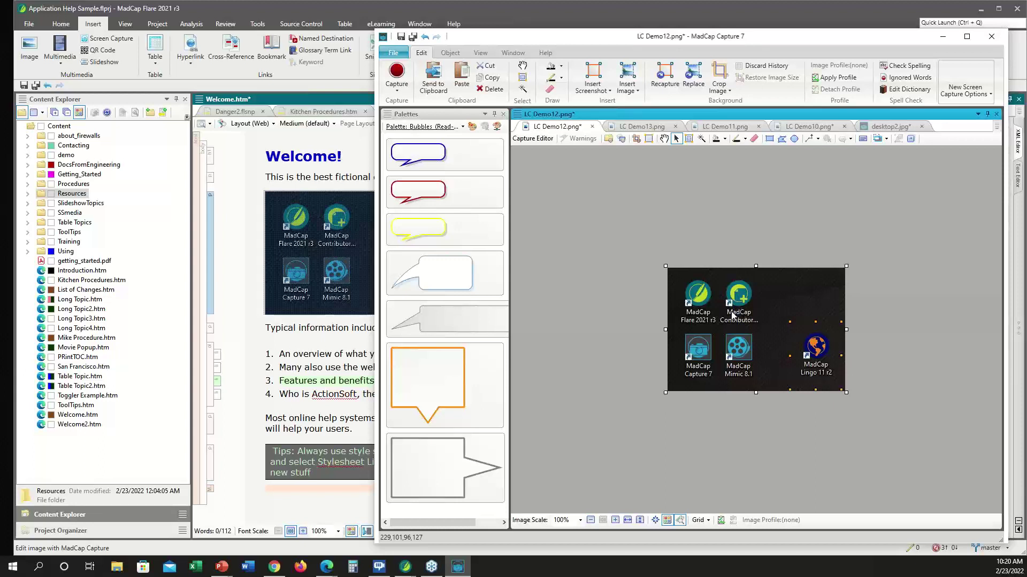
Apply the CompanyBonly condition tag from the Primary set to the pasted Lingo image
double_click(821, 347)
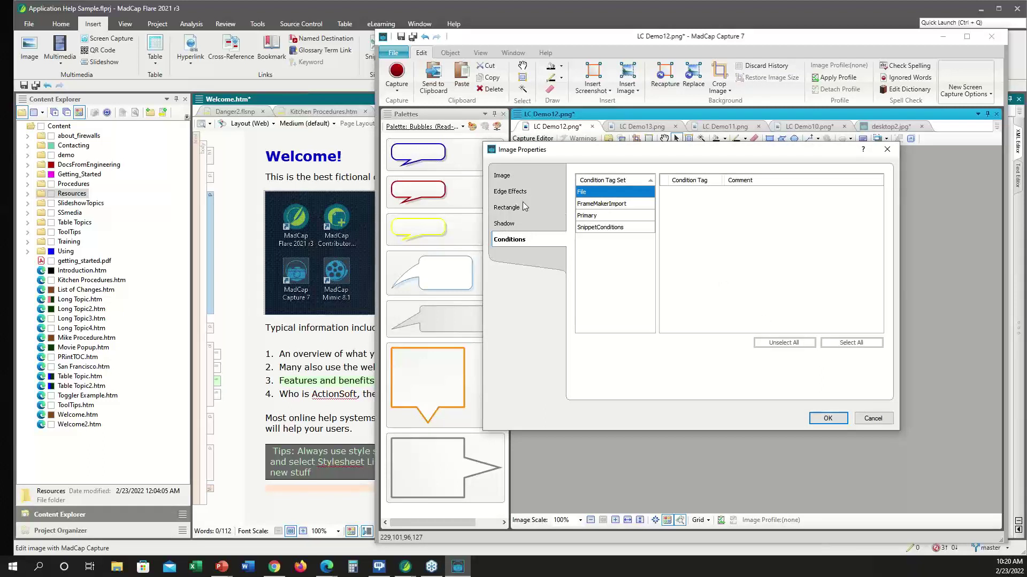
click(586, 216)
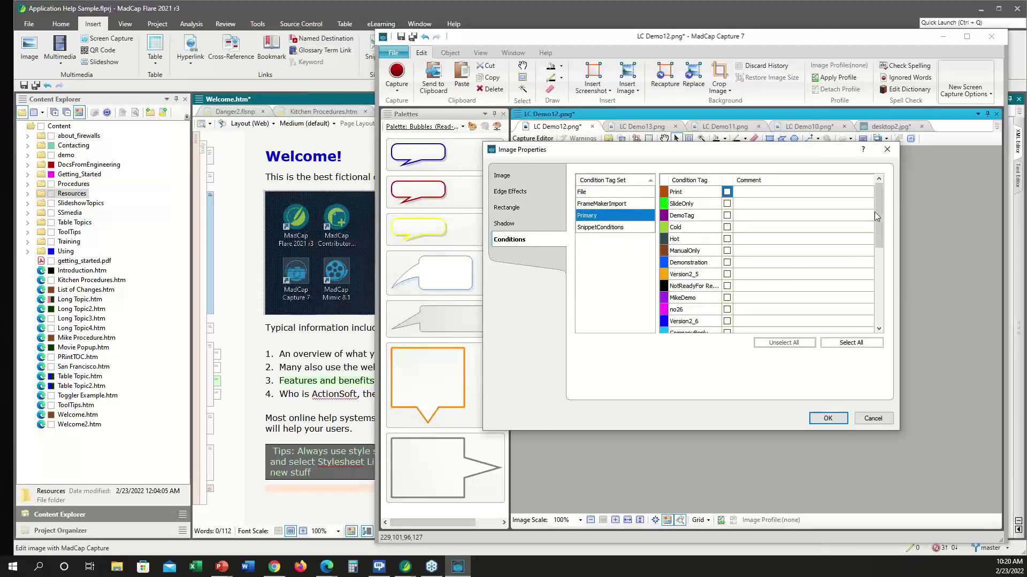
drag(879, 216, 880, 243)
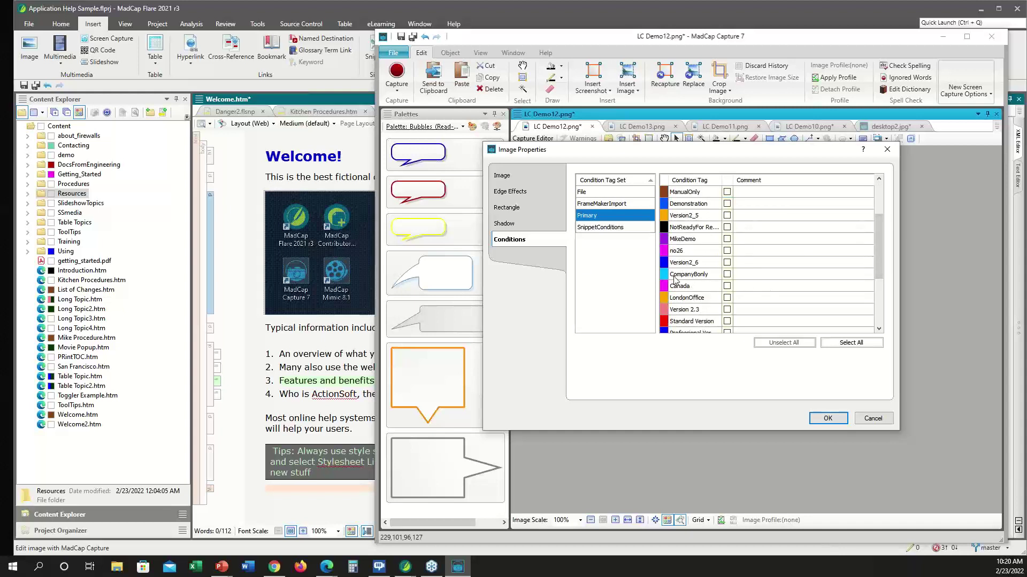
click(727, 275)
click(826, 418)
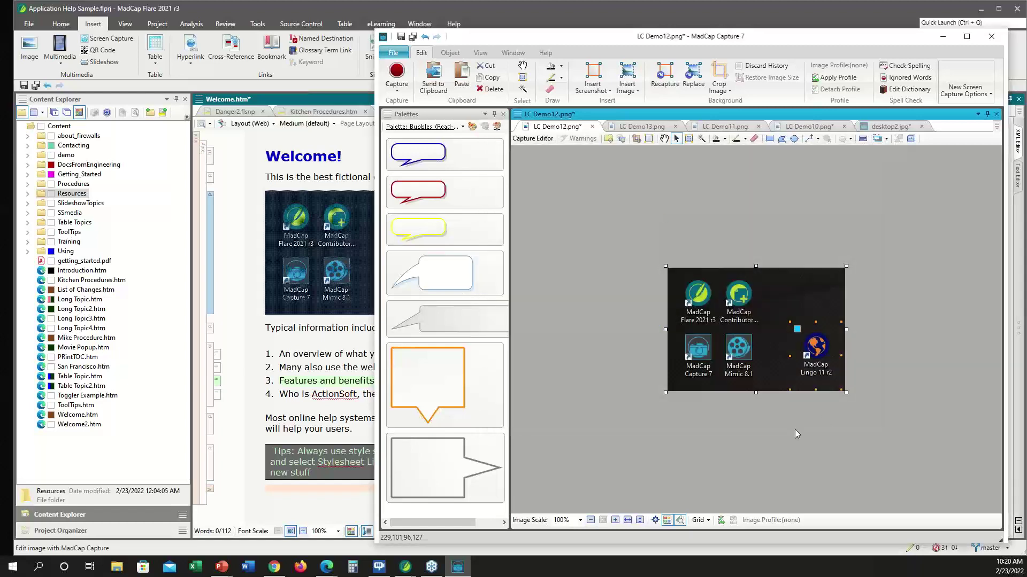
click(757, 431)
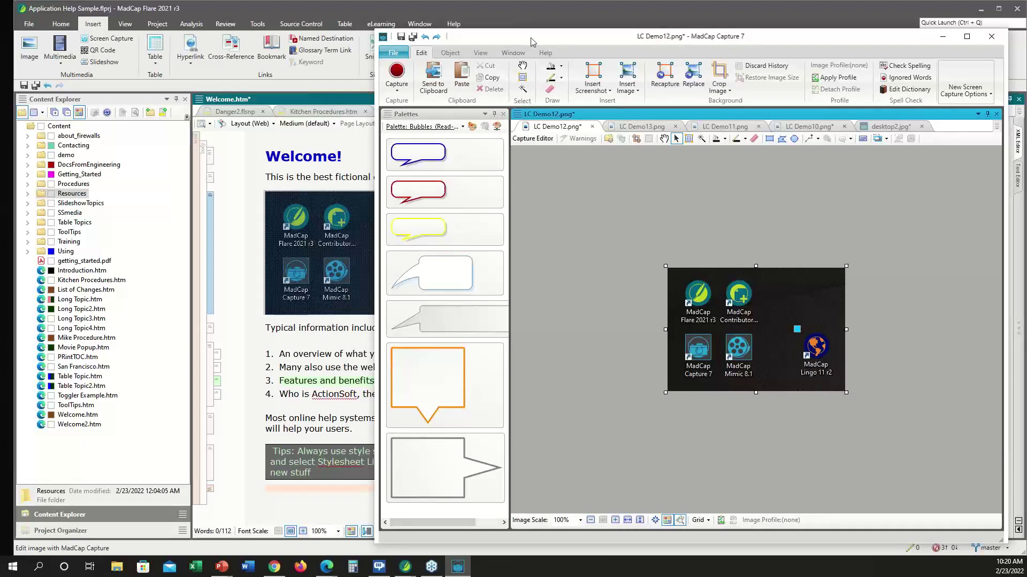
Save LC Demo12.png and return to the Welcome topic in MadCap Flare
drag(530, 38, 601, 34)
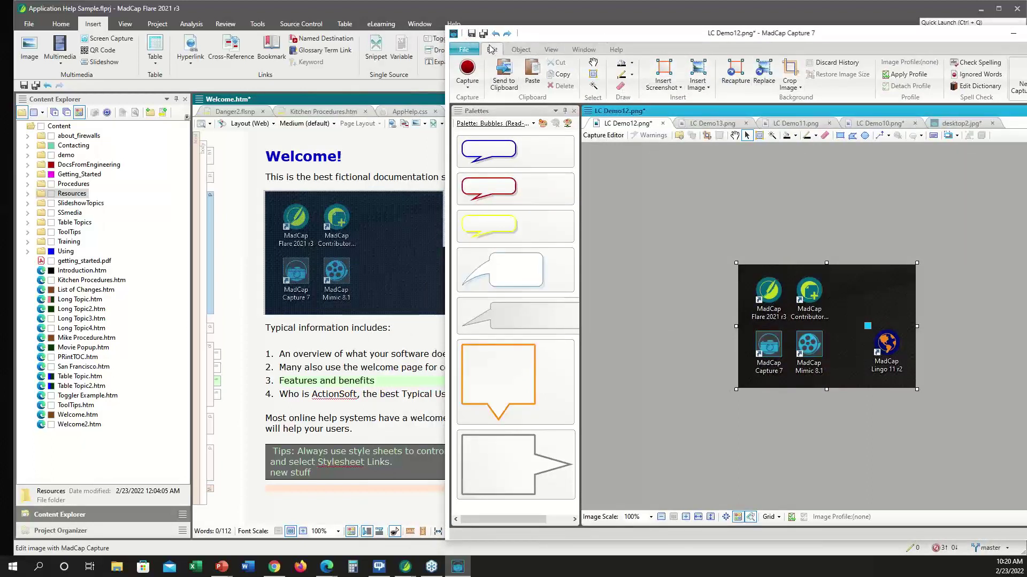
click(472, 33)
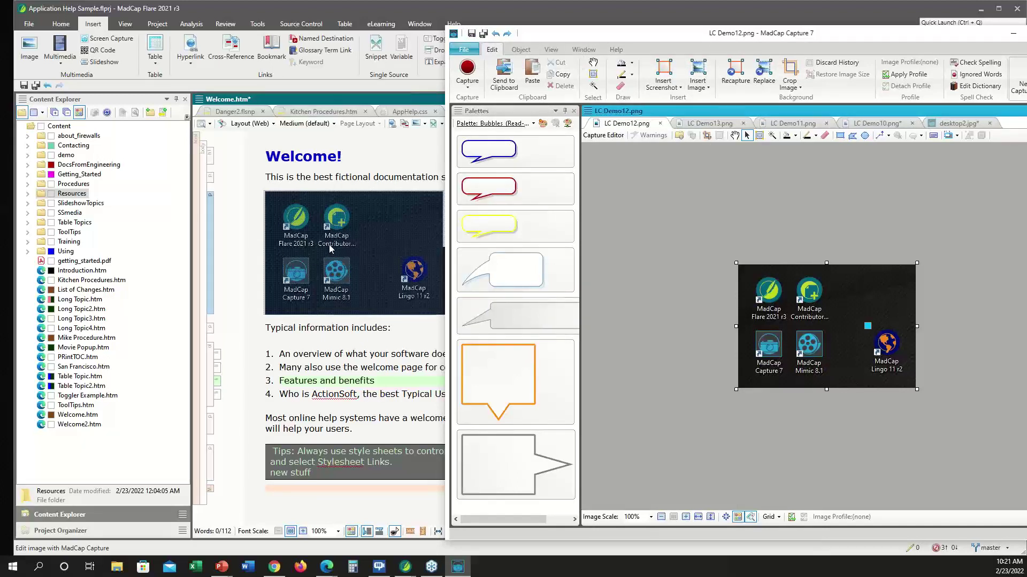
drag(768, 43, 781, 52)
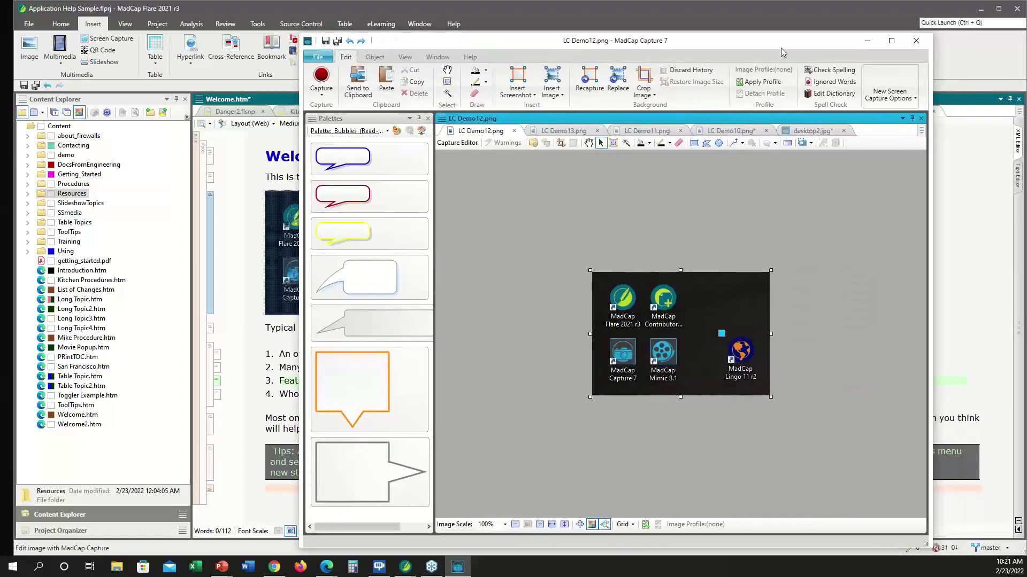
click(867, 42)
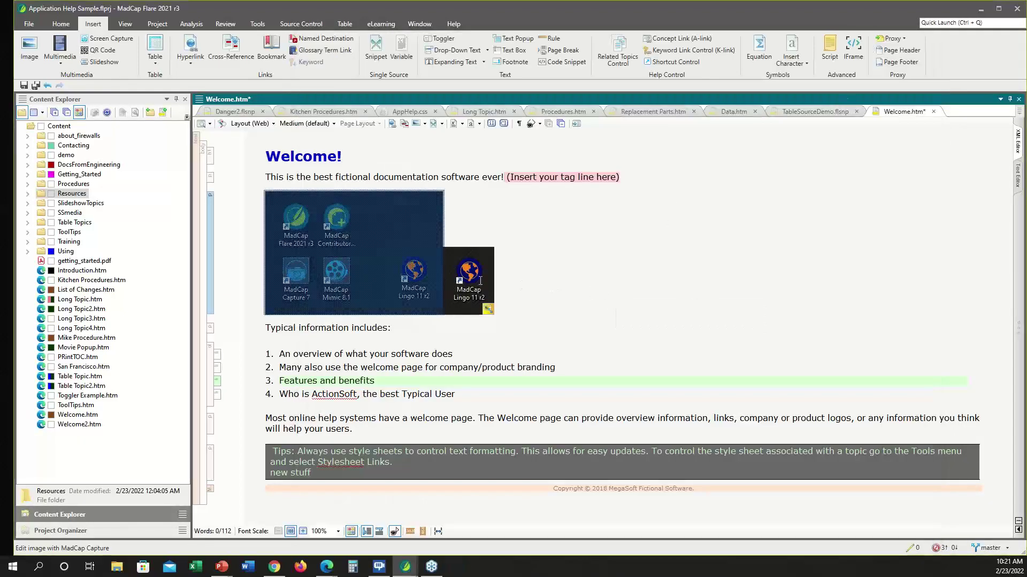
Delete the separate Lingo shortcut image beside the combined desktop screenshot in the Welcome topic
click(467, 266)
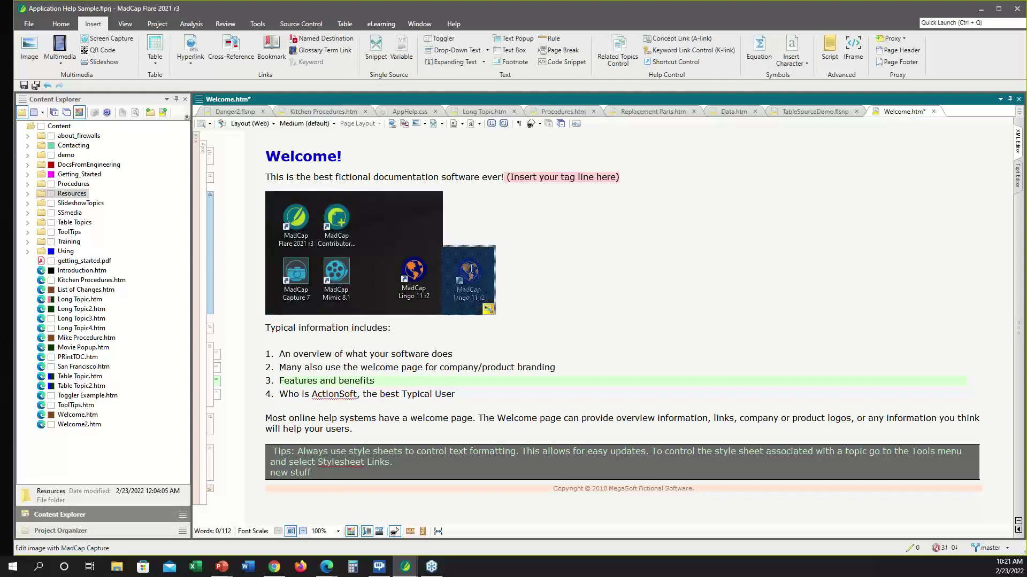
key(Delete)
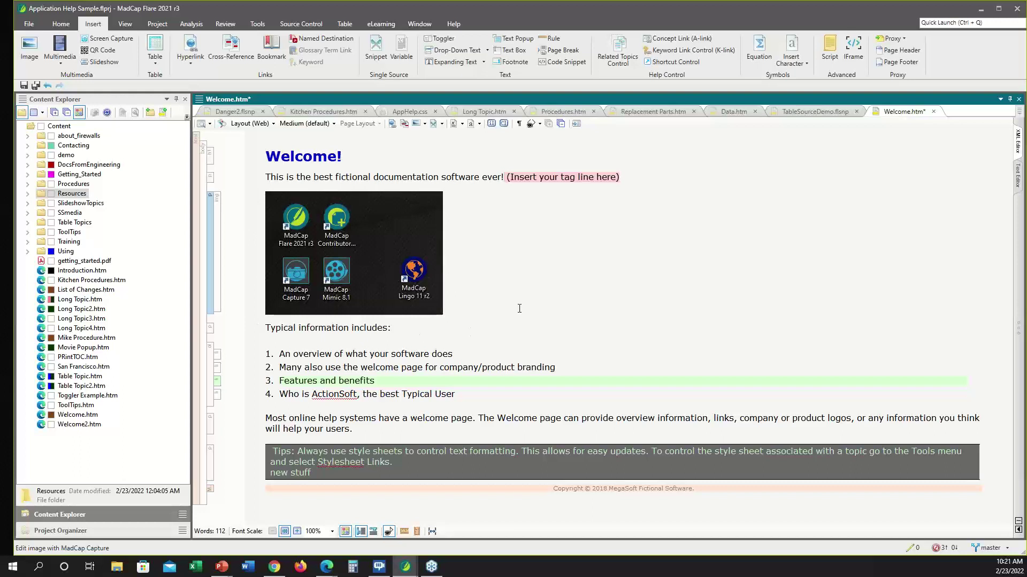
mouse_move(515, 308)
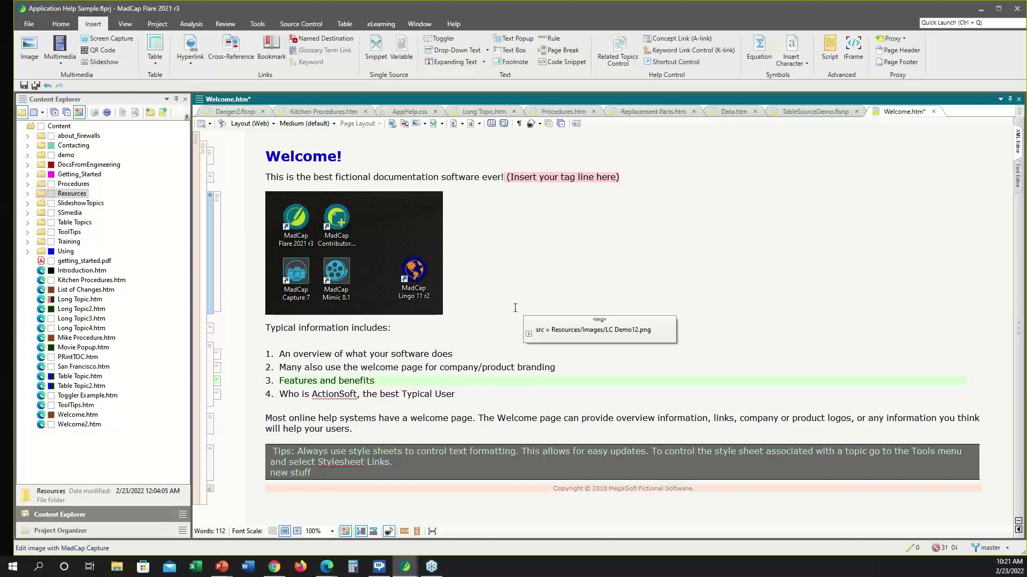
mouse_move(409, 274)
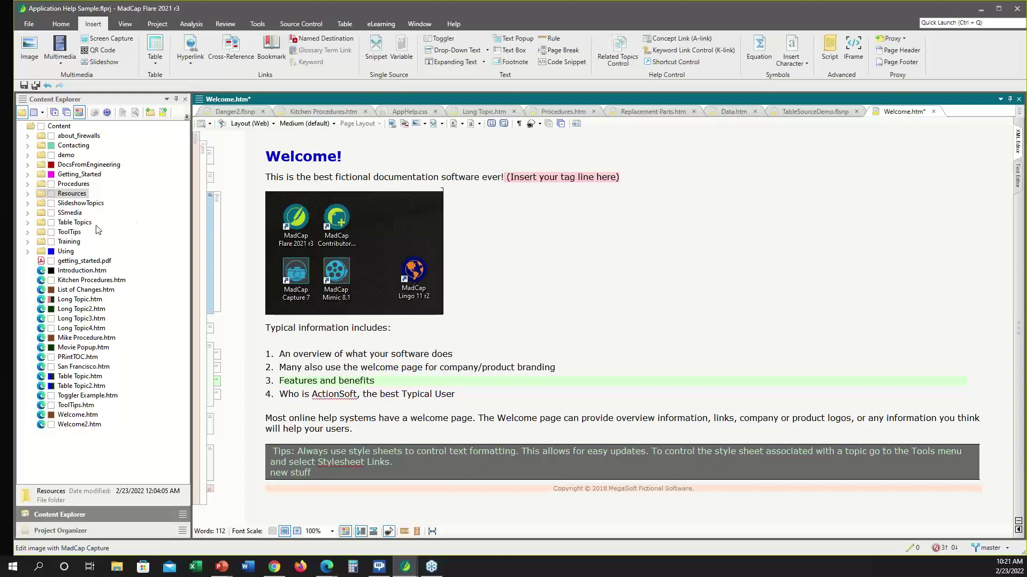
Open the CondMedia2.htm and CondMedia3.htm topics from the SSmedia folder to view their conditioned graphics
click(28, 213)
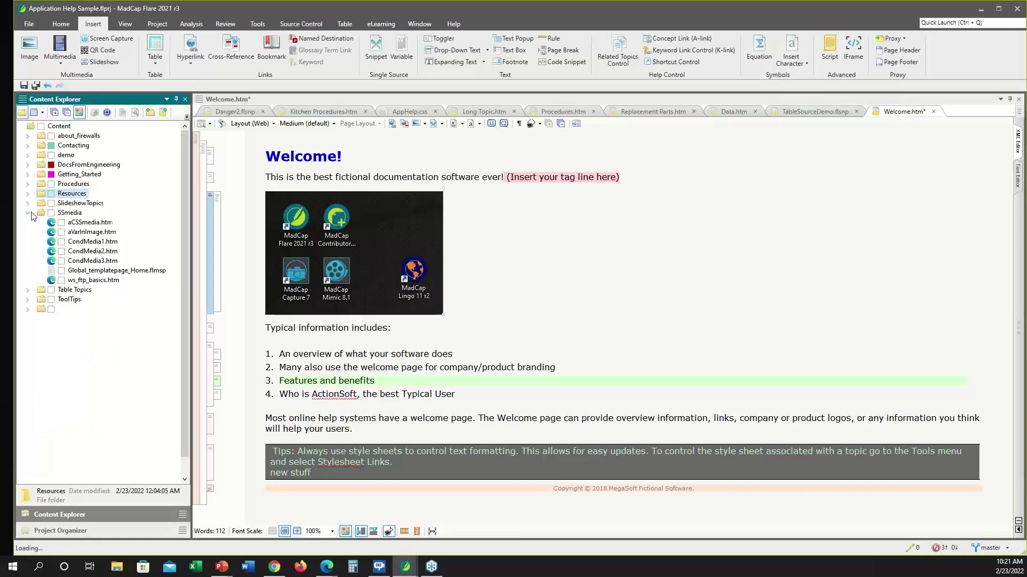
double_click(77, 251)
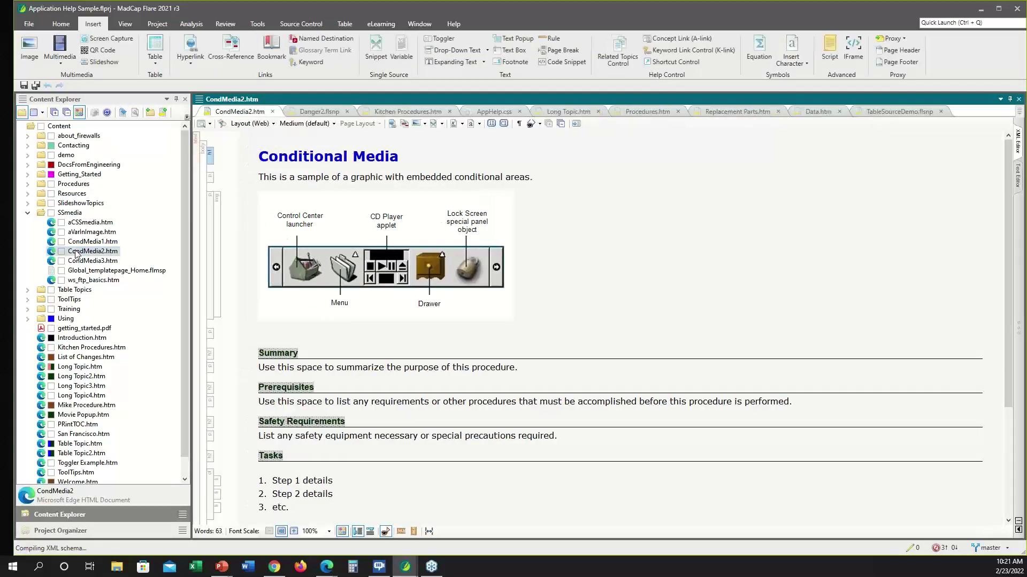
double_click(81, 261)
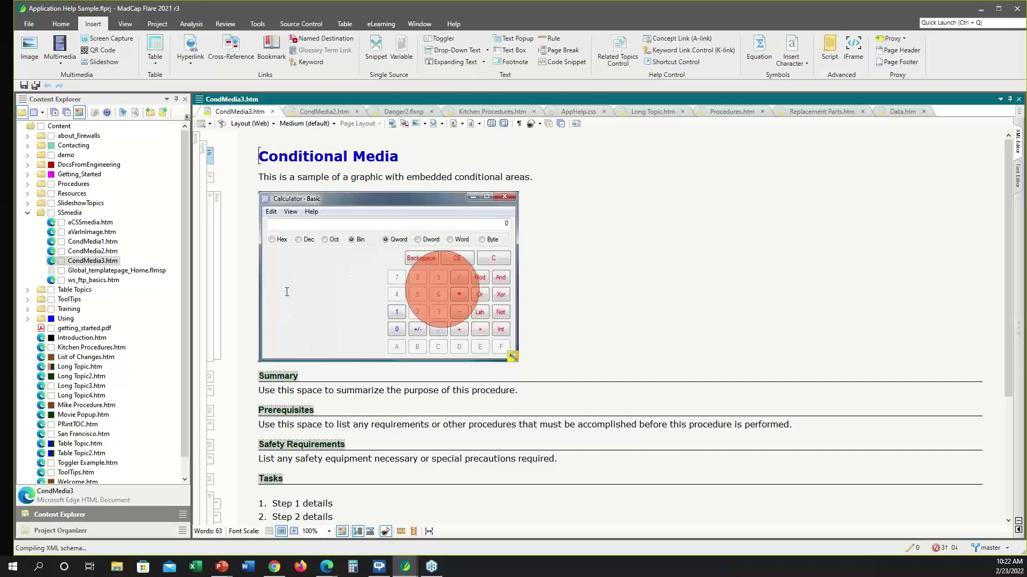
Preview CondMedia3.htm for the WebHelp-XYZ Corp target, compare its calculator image with the one in the editor, and close the preview
click(202, 125)
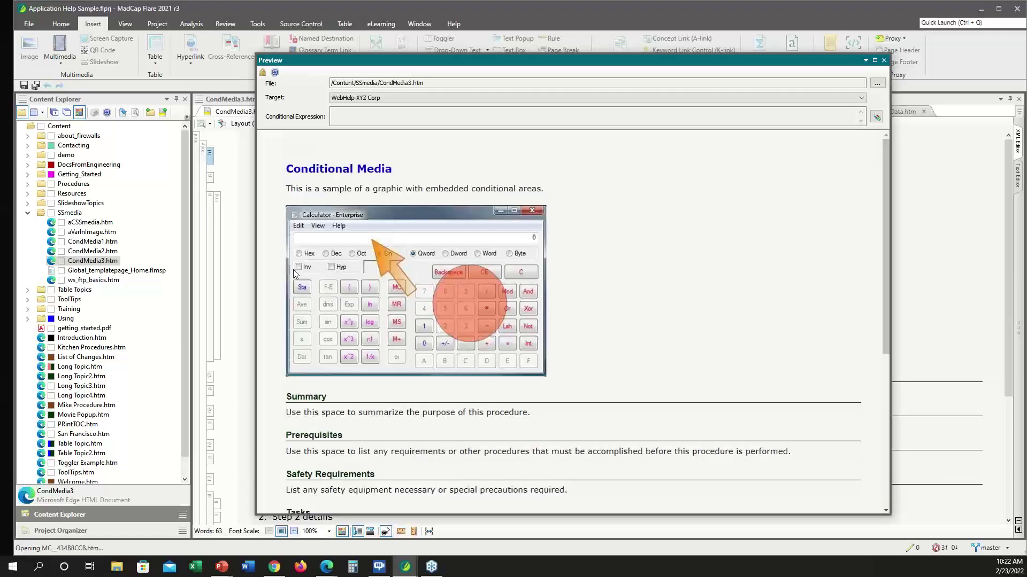
drag(395, 60, 601, 57)
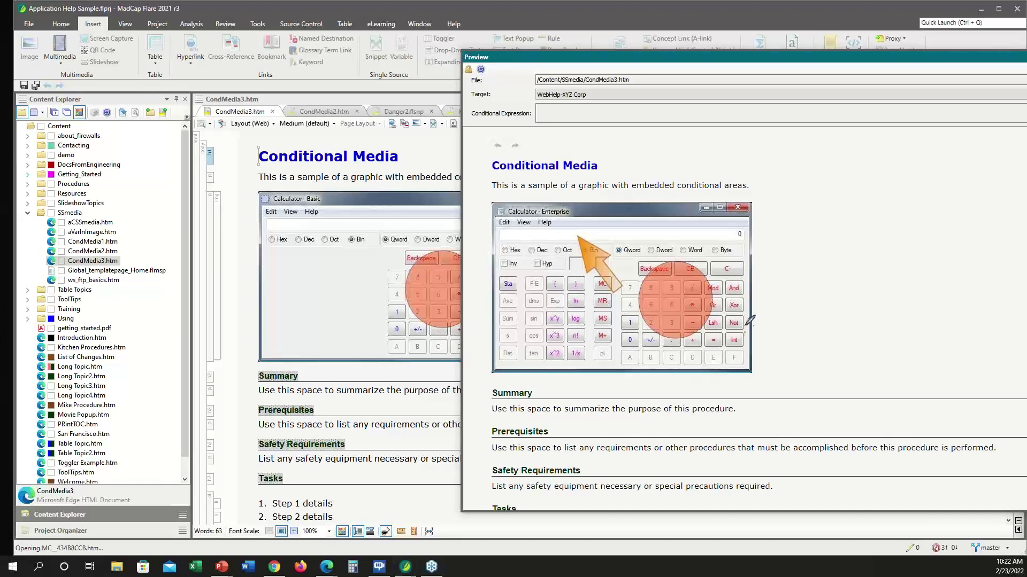
mouse_move(745, 329)
mouse_down()
mouse_move(657, 259)
mouse_move(604, 335)
mouse_move(751, 299)
mouse_move(707, 283)
mouse_up()
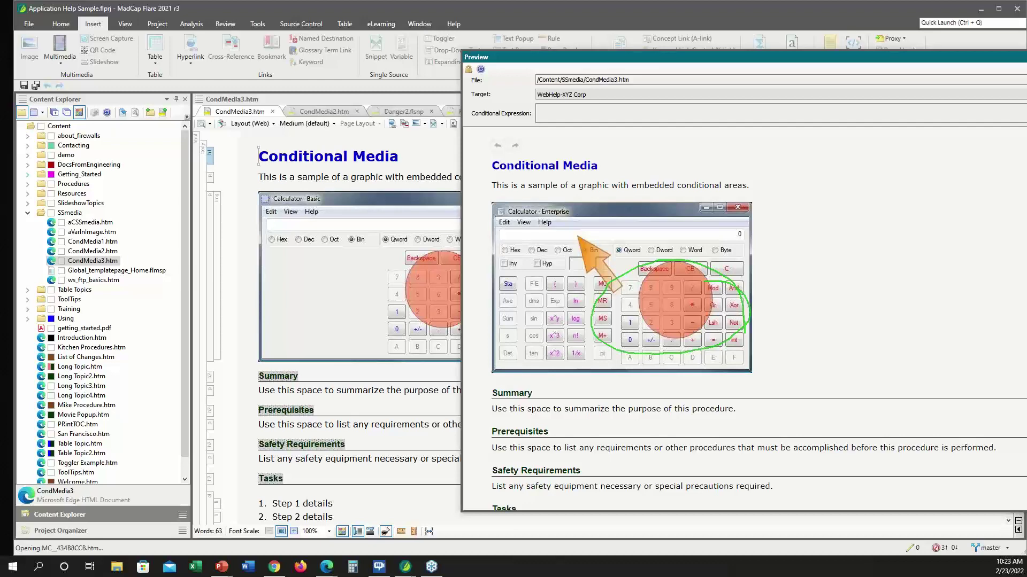
double_click(829, 58)
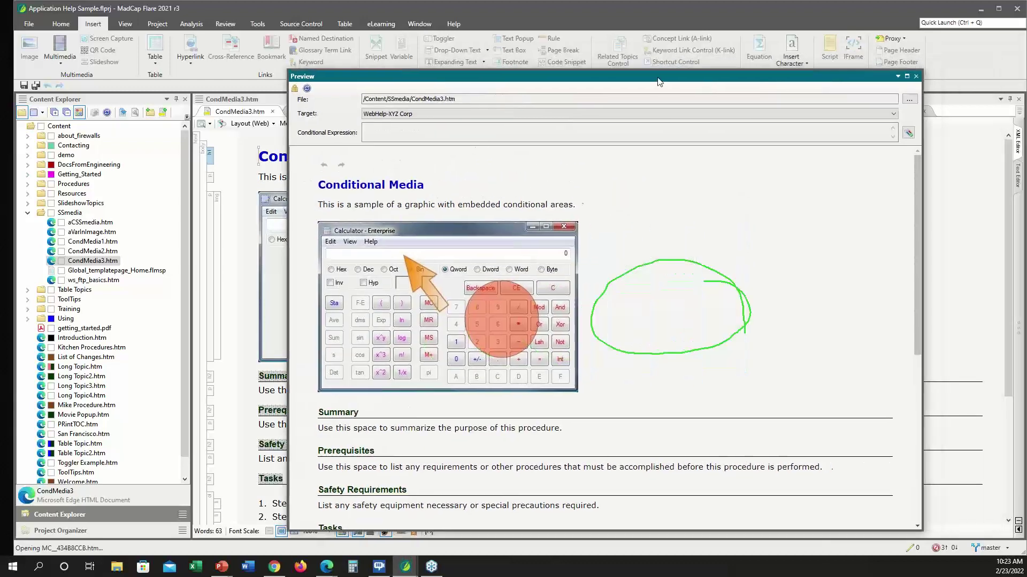
click(915, 77)
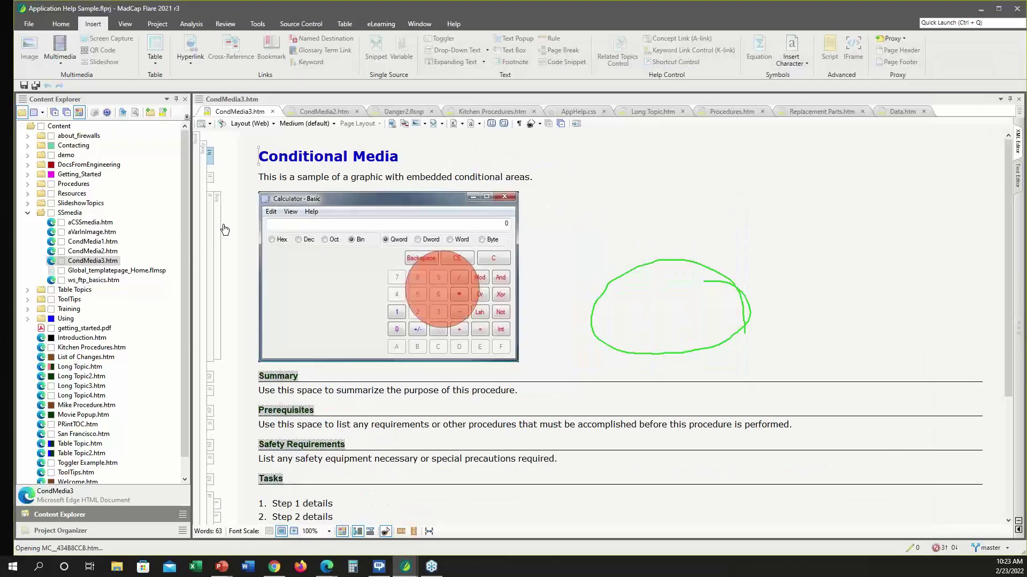
Open aVarInImage.htm from the SSmedia folder and inspect the company name variable in its heading and image callout
double_click(84, 232)
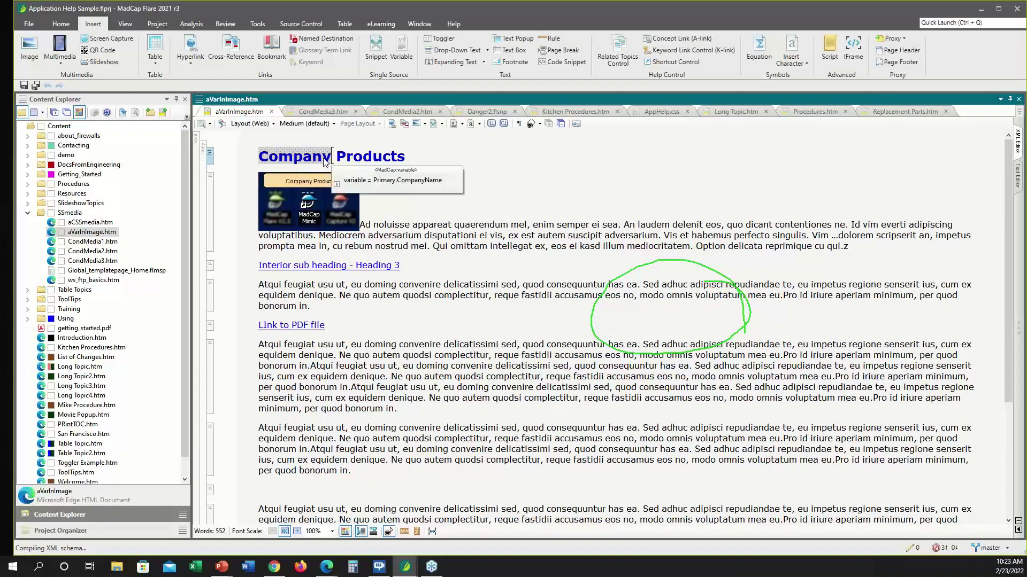
click(303, 162)
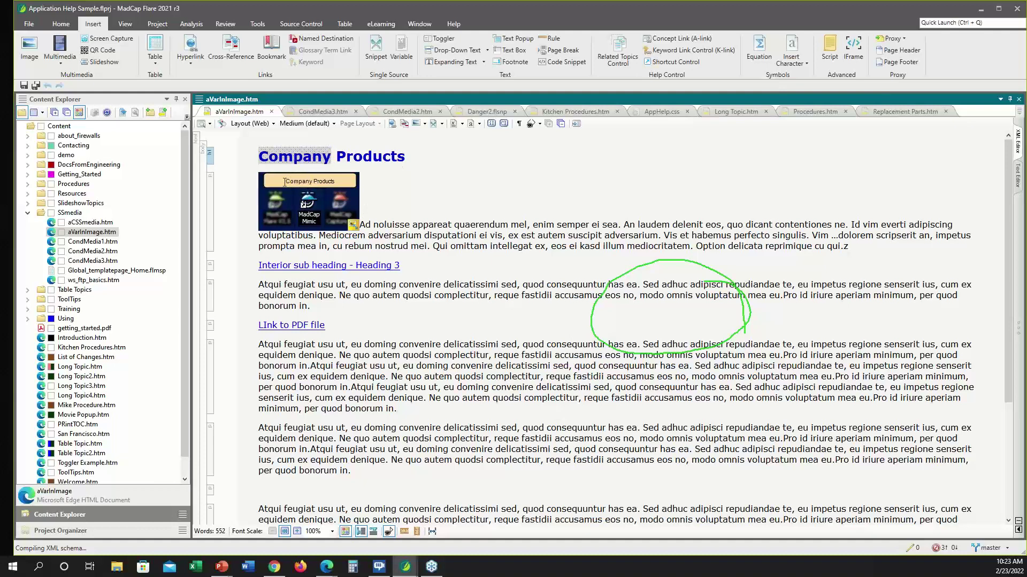
mouse_move(302, 184)
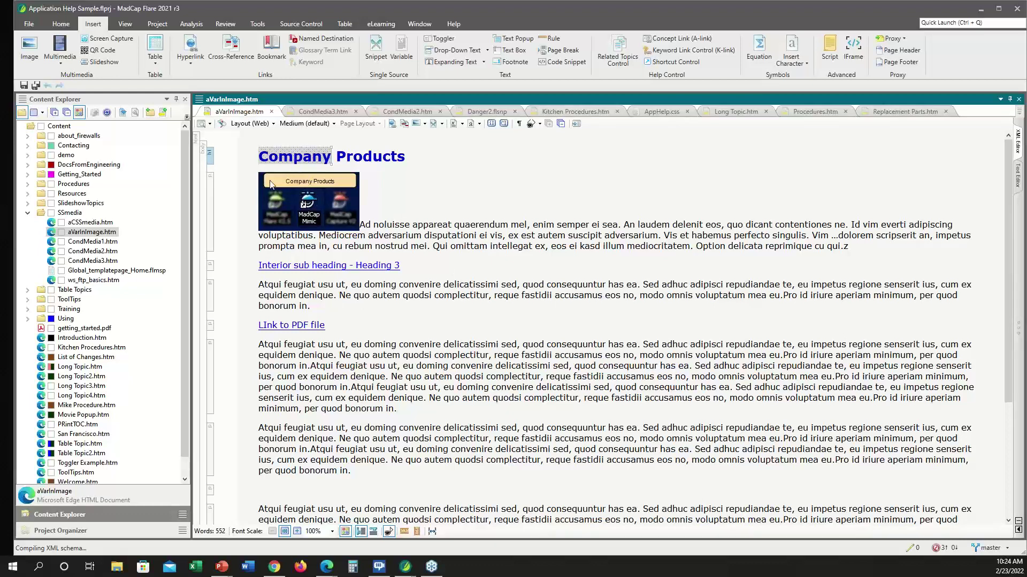
Preview aVarInImage.htm as WebHelp-XYZ Corp, compare the company name in heading and image callout with the editor, and close the preview
click(210, 124)
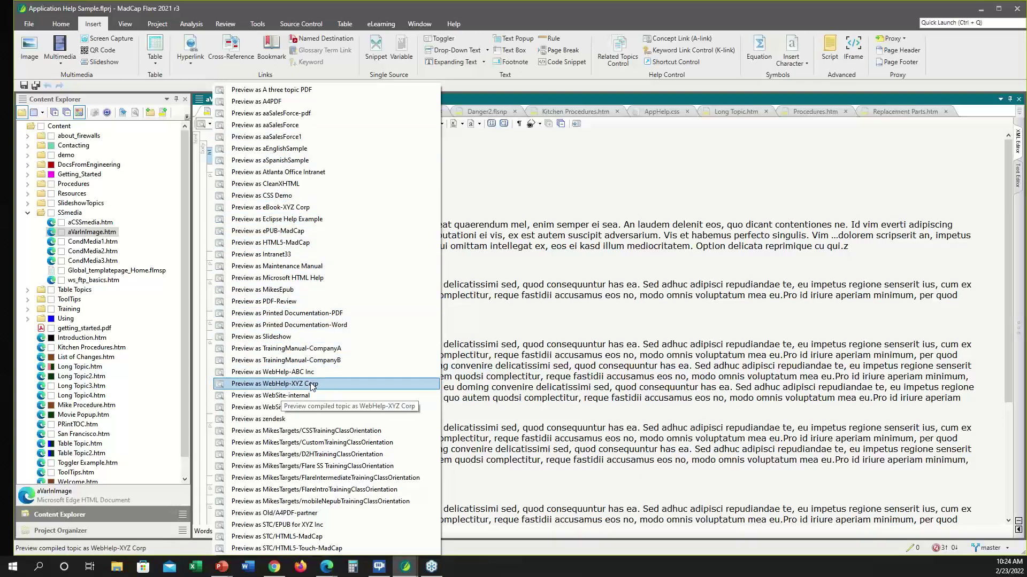
click(270, 384)
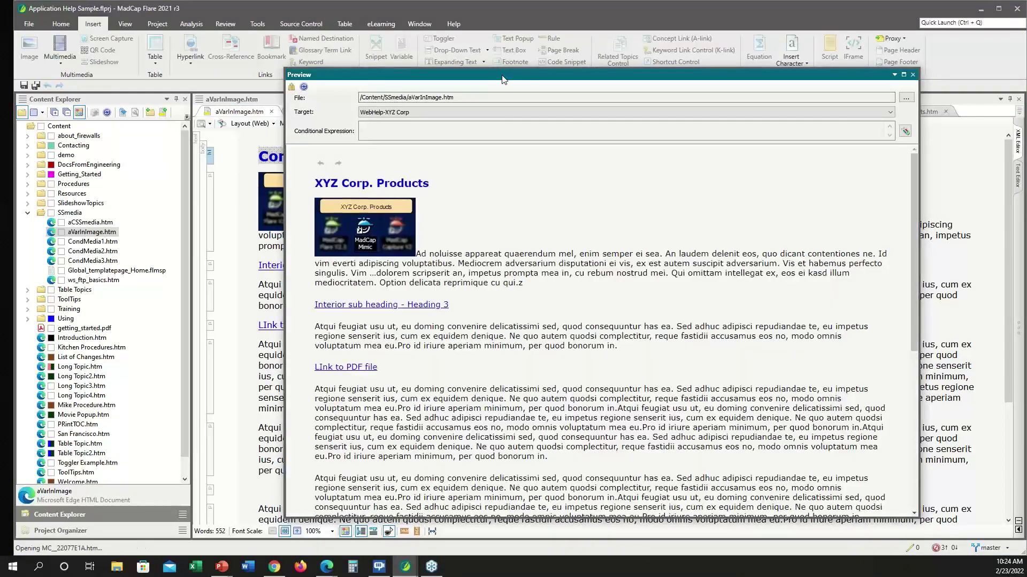
drag(536, 79, 653, 72)
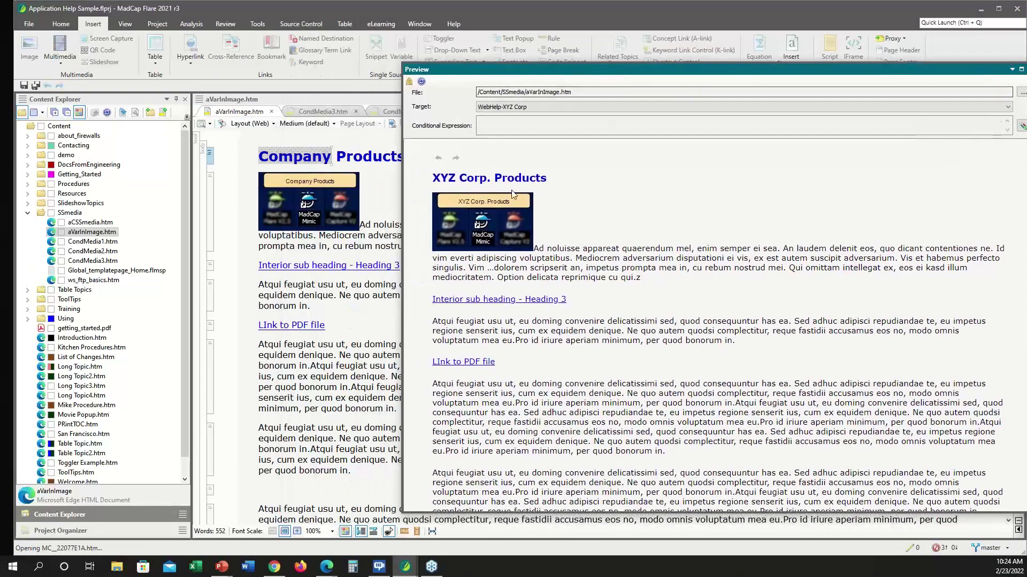
drag(449, 178, 513, 179)
click(455, 213)
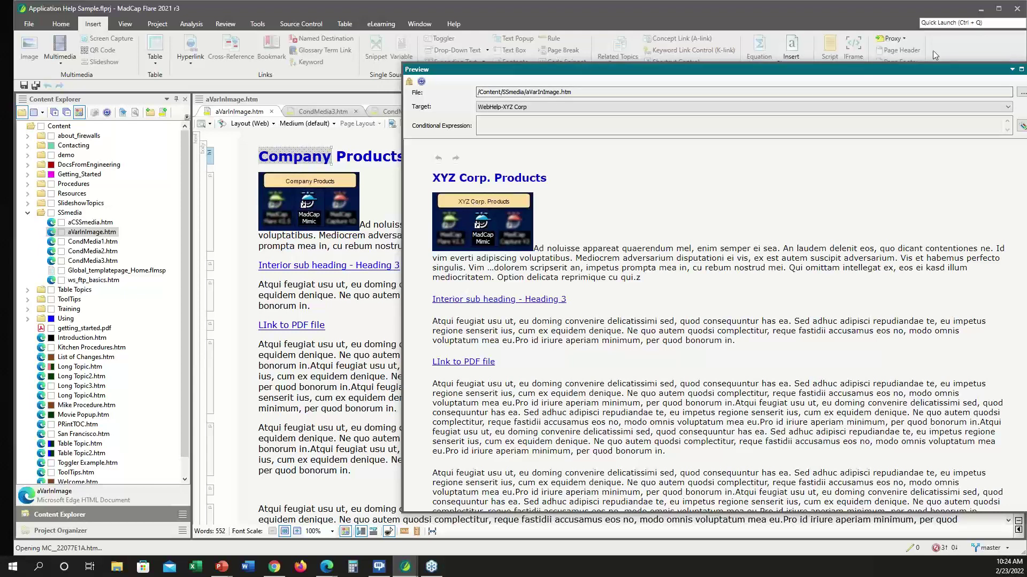
drag(933, 71, 784, 72)
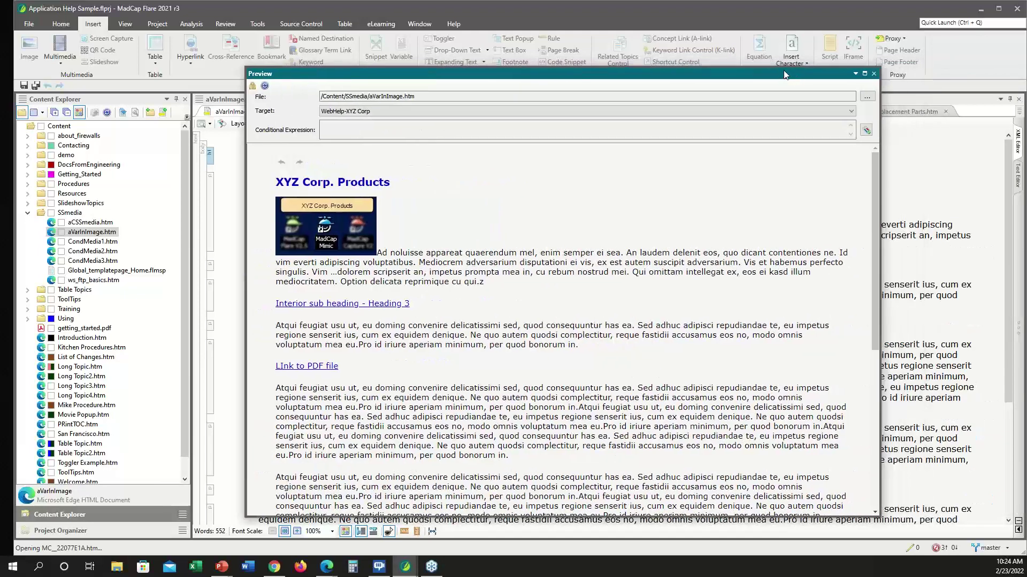
click(872, 70)
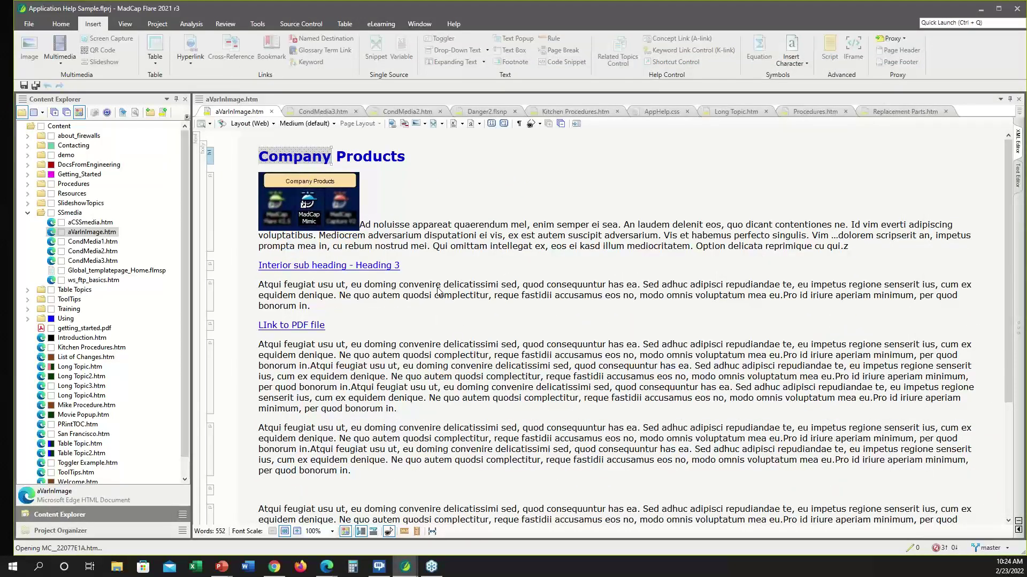